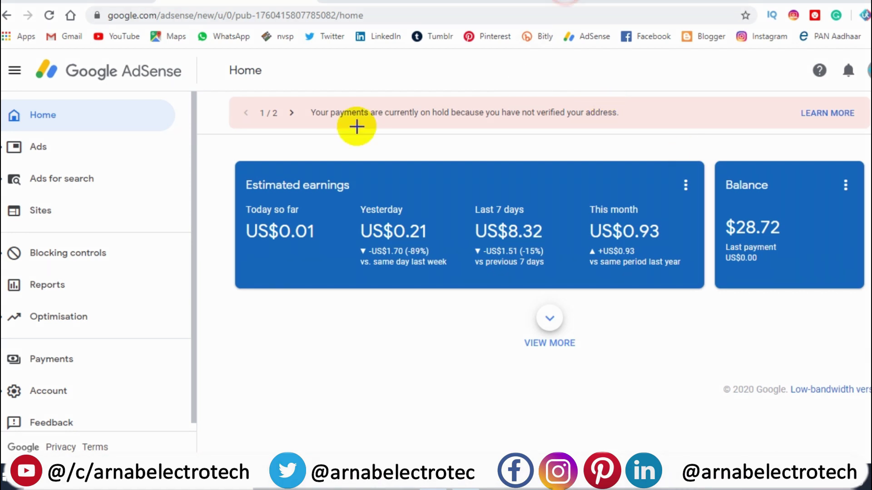
Open the Payments page from the sidebar and scroll to see earnings and payment setup.
{"action": "mouse_move", "coordinate": [224, 88]}
{"action": "left_mouse_down"}
{"action": "mouse_move", "coordinate": [292, 120]}
{"action": "mouse_move", "coordinate": [570, 148]}
{"action": "mouse_move", "coordinate": [688, 128]}
{"action": "mouse_move", "coordinate": [762, 139]}
{"action": "mouse_move", "coordinate": [866, 133]}
{"action": "left_mouse_up"}
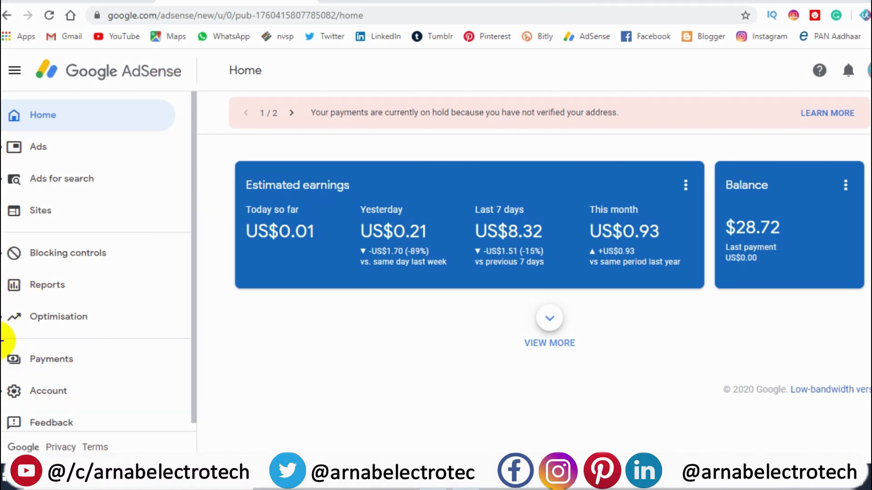
{"action": "mouse_move", "coordinate": [4, 339]}
{"action": "left_mouse_down"}
{"action": "mouse_move", "coordinate": [123, 367]}
{"action": "mouse_move", "coordinate": [184, 368]}
{"action": "left_mouse_up"}
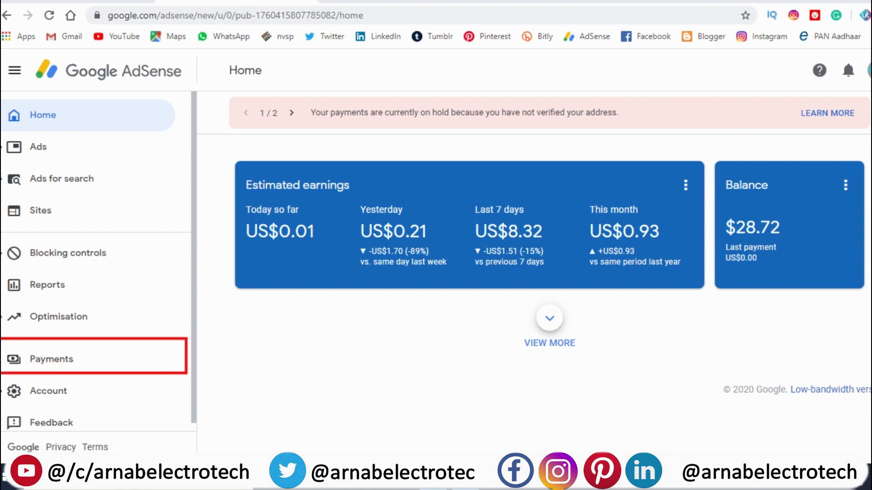
{"action": "key", "text": "Escape"}
{"action": "left_click", "coordinate": [64, 361]}
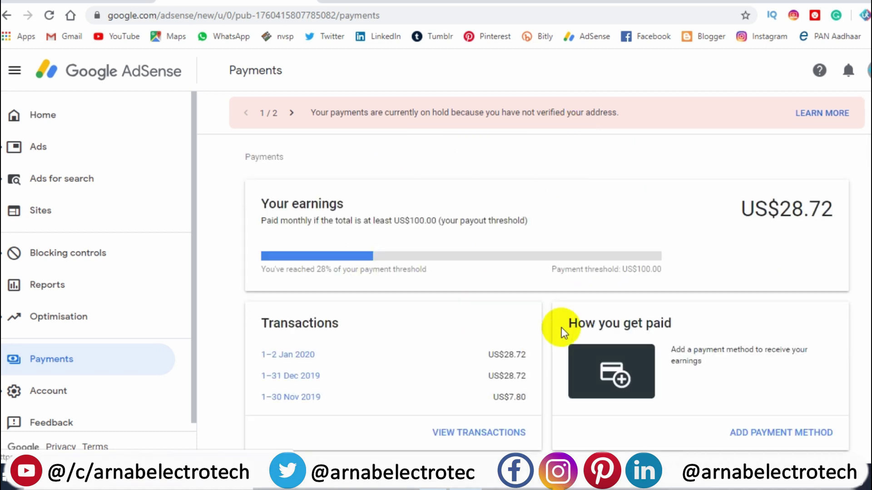
{"action": "scroll", "coordinate": [532, 306], "scroll_direction": "down", "scroll_amount": 1}
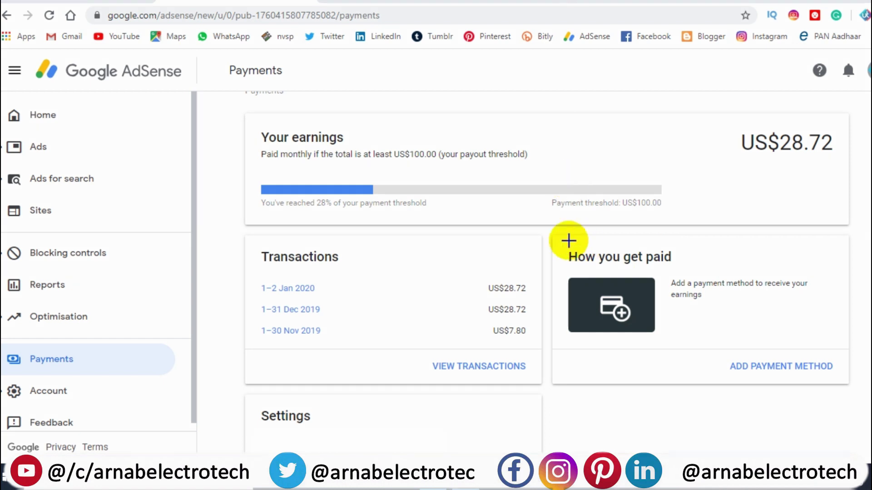
Start adding a payment method from the How you get paid card to show the wire transfer form.
{"action": "mouse_move", "coordinate": [556, 234]}
{"action": "left_mouse_down"}
{"action": "mouse_move", "coordinate": [747, 394]}
{"action": "mouse_move", "coordinate": [861, 386]}
{"action": "left_mouse_up"}
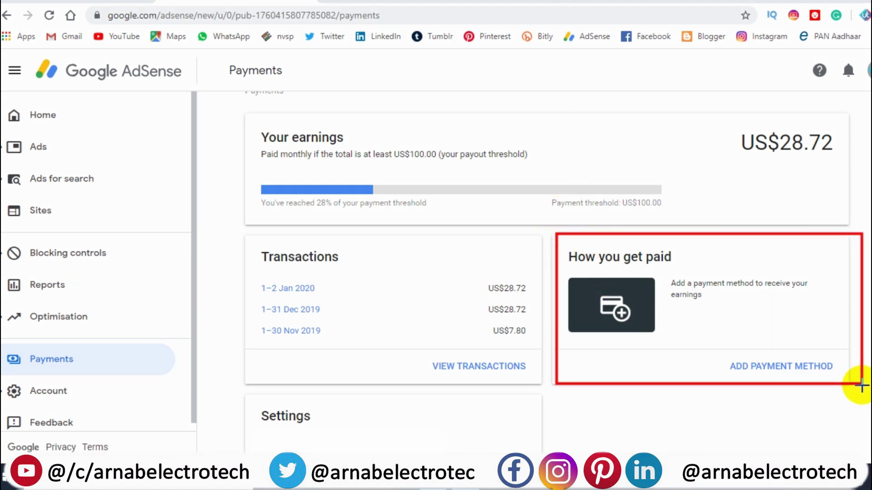
{"action": "key", "text": "Escape"}
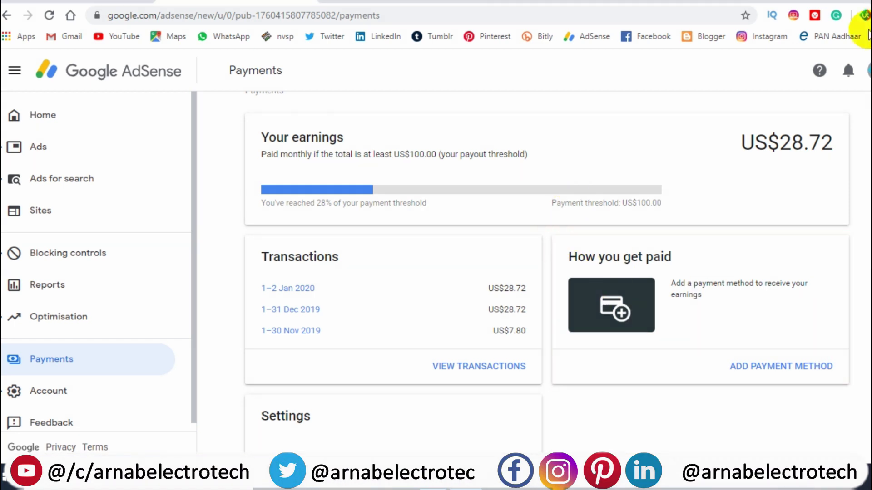
{"action": "left_click", "coordinate": [776, 373]}
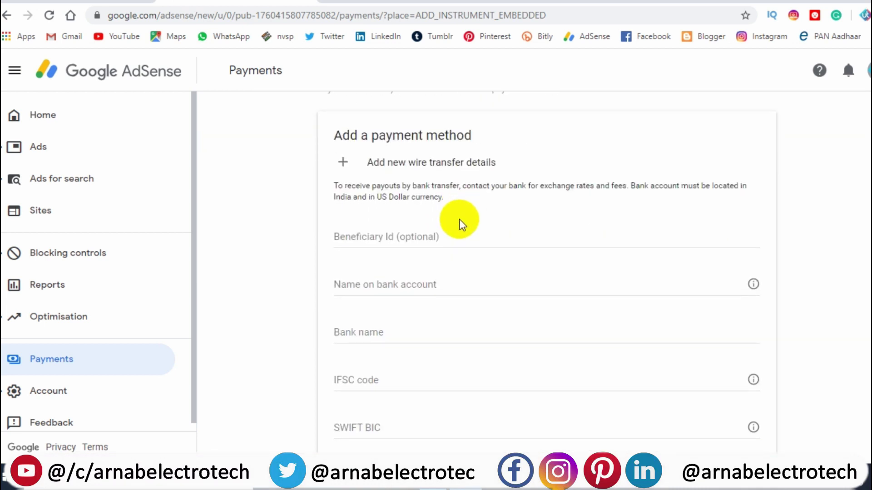
{"action": "scroll", "coordinate": [438, 174], "scroll_direction": "down", "scroll_amount": 2}
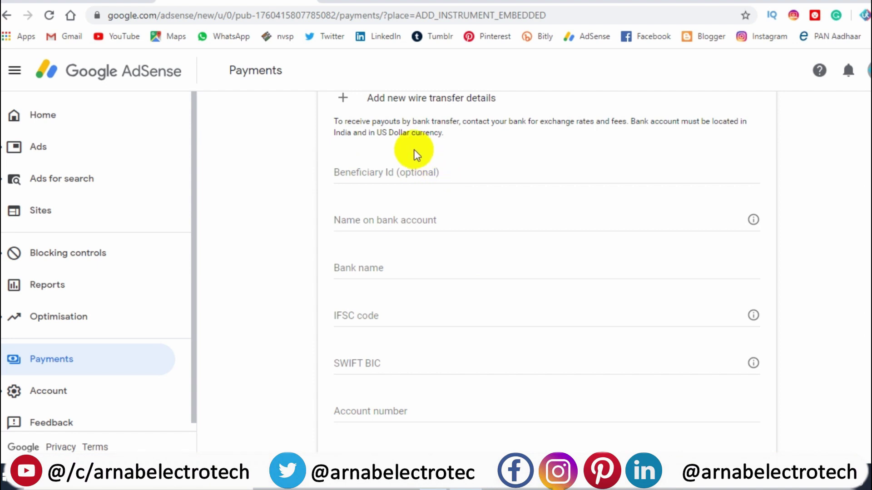
{"action": "scroll", "coordinate": [414, 150], "scroll_direction": "up", "scroll_amount": 2}
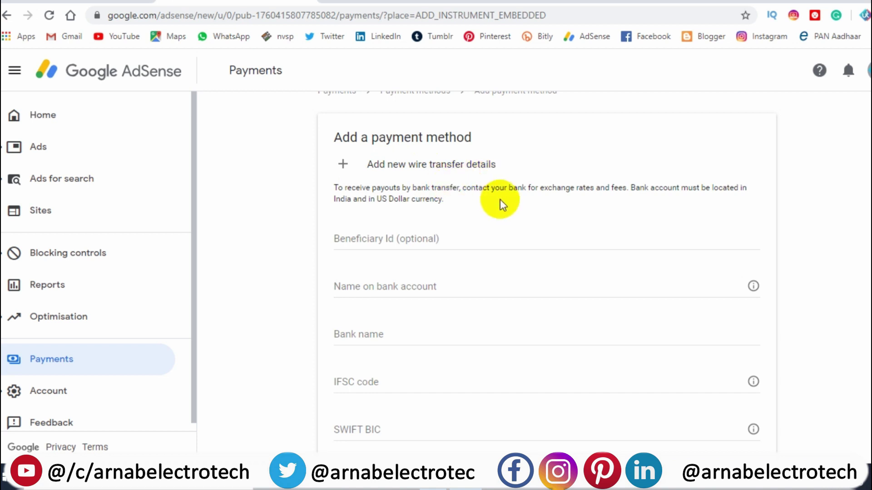
{"action": "scroll", "coordinate": [502, 202], "scroll_direction": "down", "scroll_amount": 1}
{"action": "scroll", "coordinate": [501, 199], "scroll_direction": "down", "scroll_amount": 1}
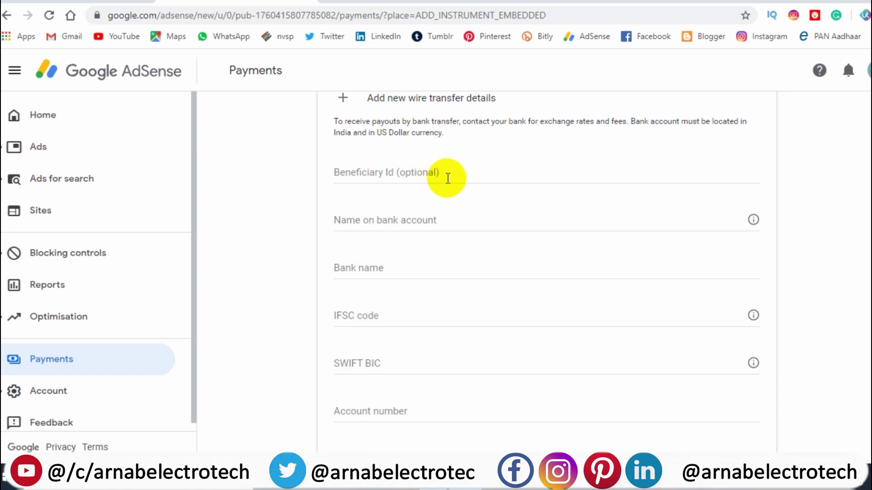
Enter the account holder's name and ALLAHABAD BANK as the bank name.
{"action": "left_click", "coordinate": [444, 221]}
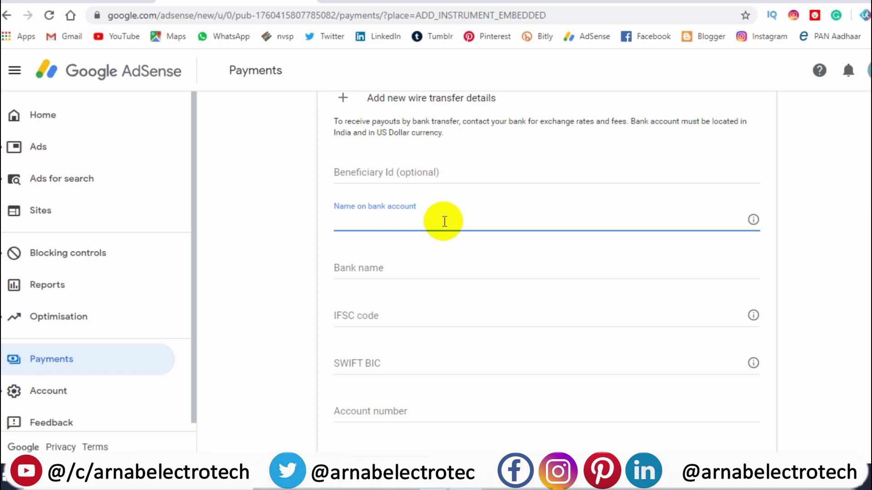
{"action": "type", "text": "U"}
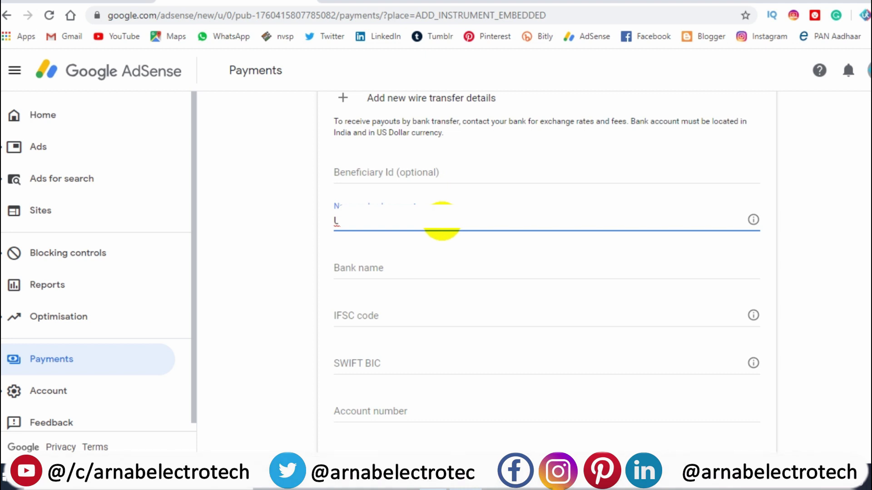
{"action": "left_click", "coordinate": [404, 271]}
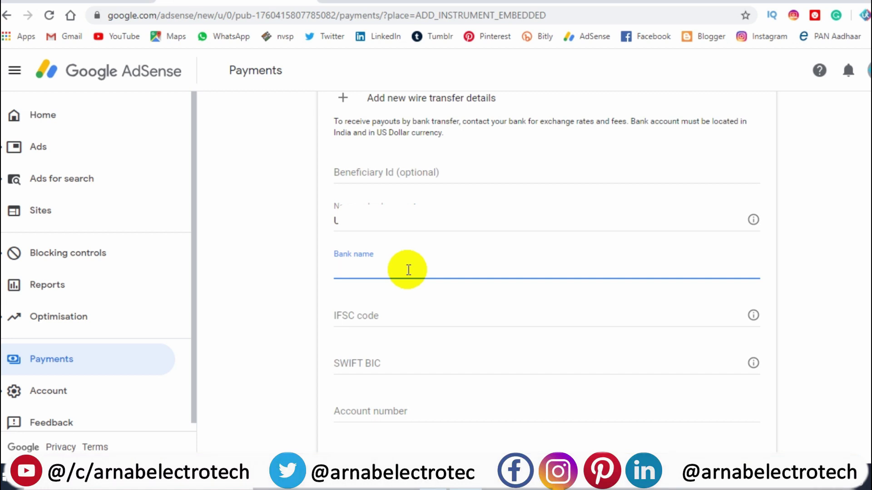
{"action": "type", "text": "A"}
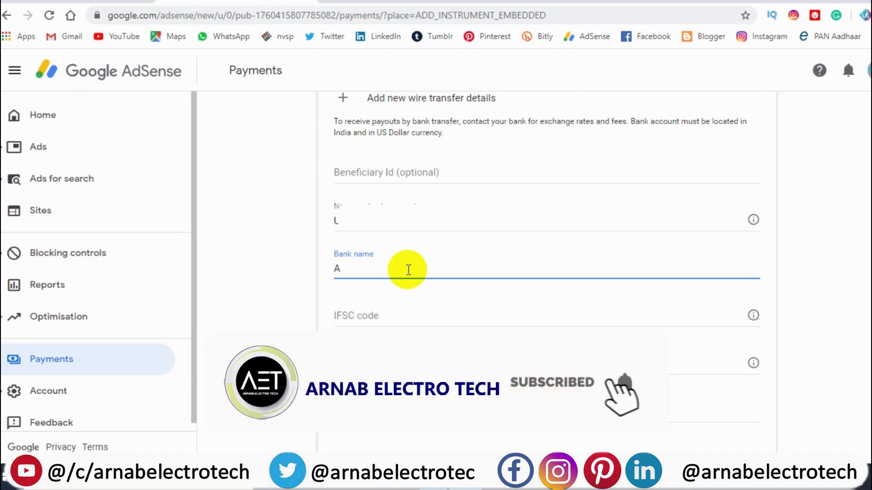
{"action": "type", "text": "LLAH"}
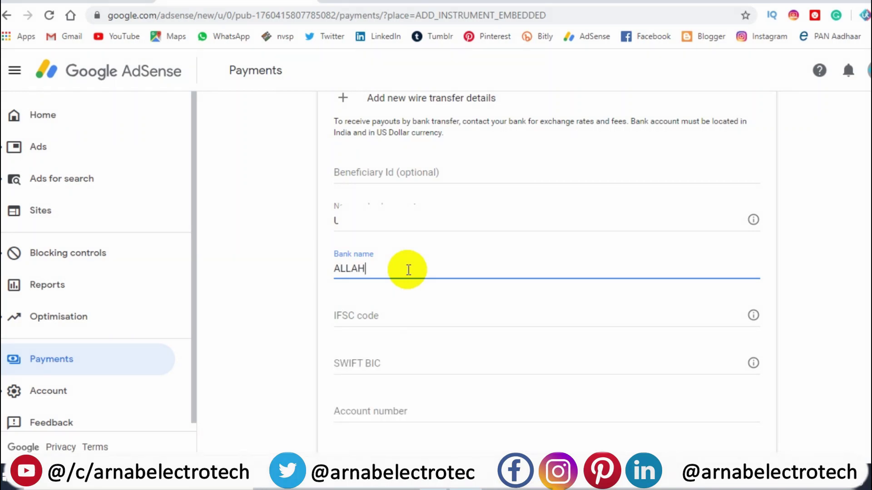
{"action": "type", "text": "ABAD BANK"}
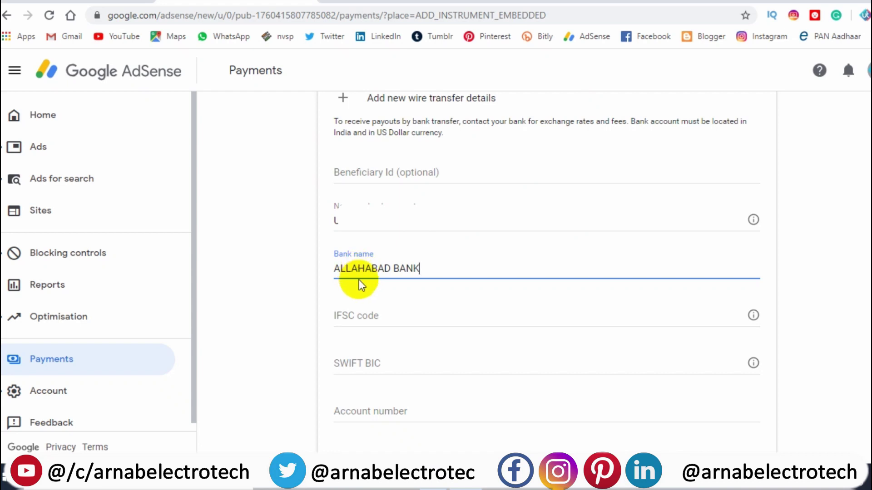
Enter the bank's IFSC code in the wire transfer form.
{"action": "left_click", "coordinate": [400, 315]}
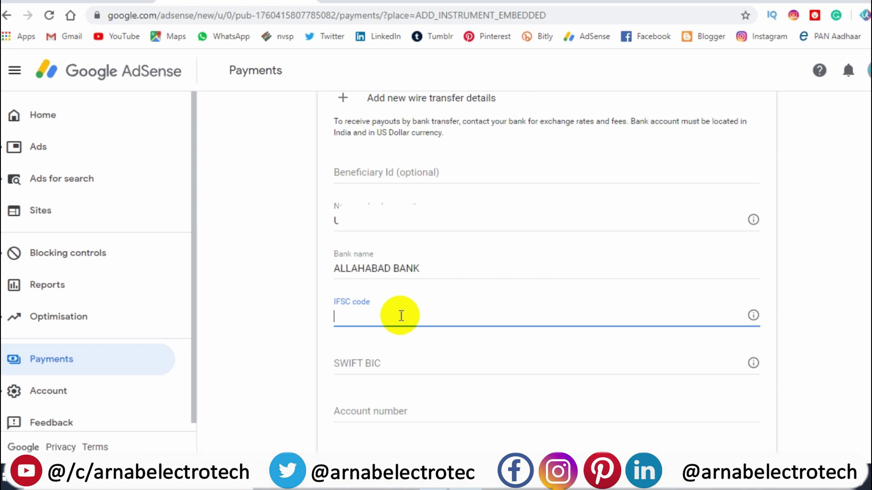
{"action": "type", "text": "ALL"}
{"action": "key", "text": "Tab"}
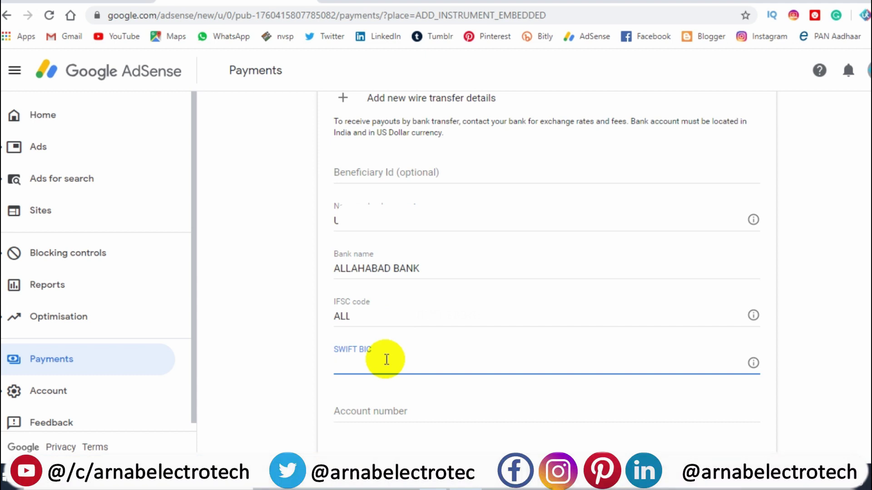
Enter the bank's SWIFT BIC and then the bank account number.
{"action": "type", "text": "AL"}
{"action": "key", "text": "Tab"}
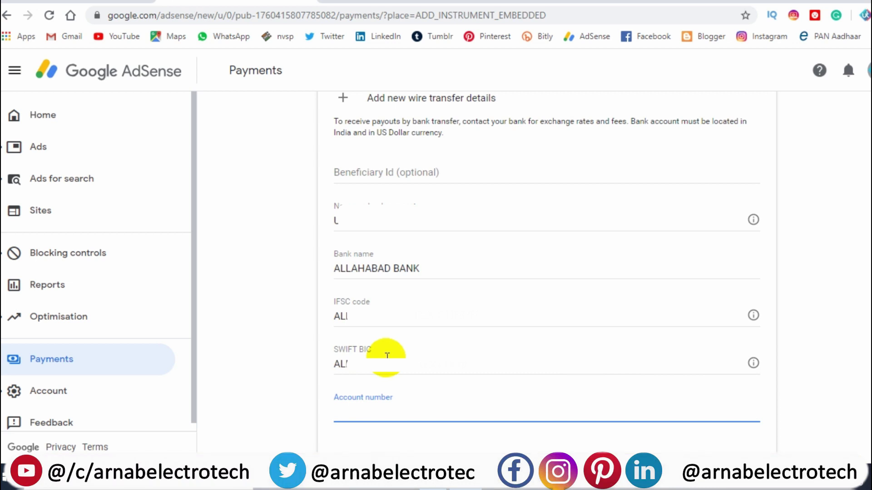
{"action": "type", "text": "50"}
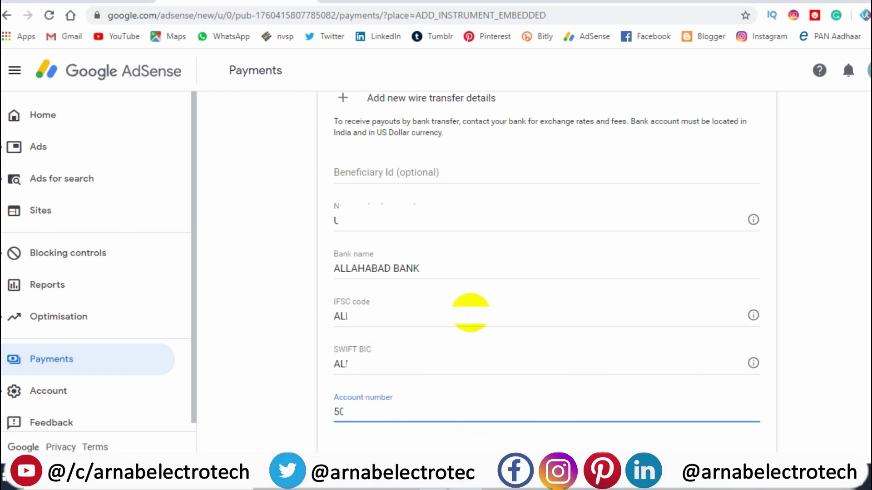
Re-type the bank account number in the confirmation field.
{"action": "scroll", "coordinate": [453, 300], "scroll_direction": "down", "scroll_amount": 3}
{"action": "left_click", "coordinate": [405, 327]}
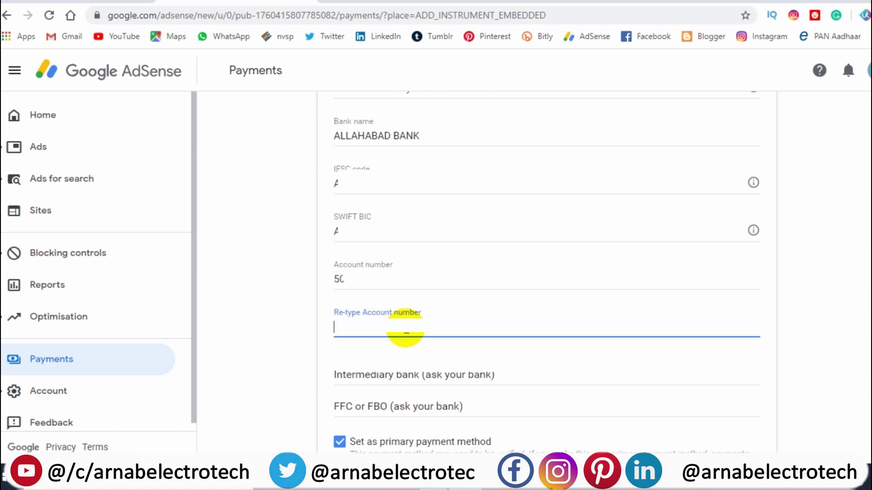
{"action": "type", "text": "5"}
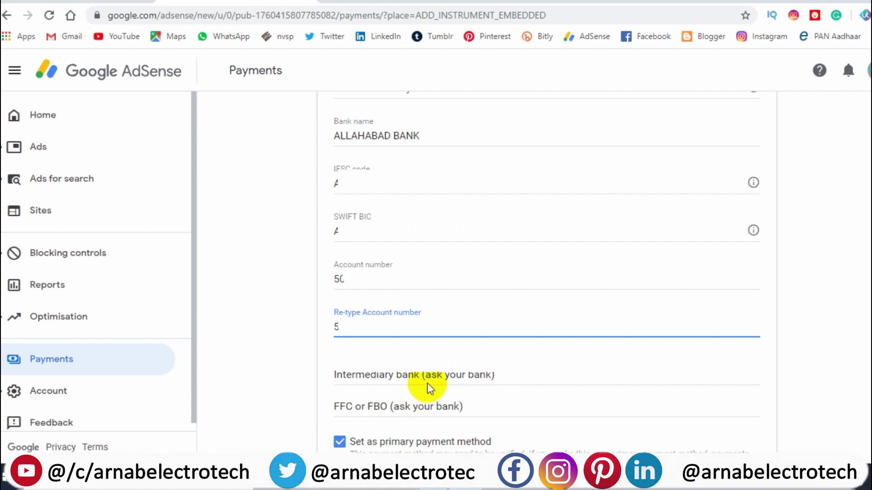
{"action": "scroll", "coordinate": [426, 383], "scroll_direction": "down", "scroll_amount": 3}
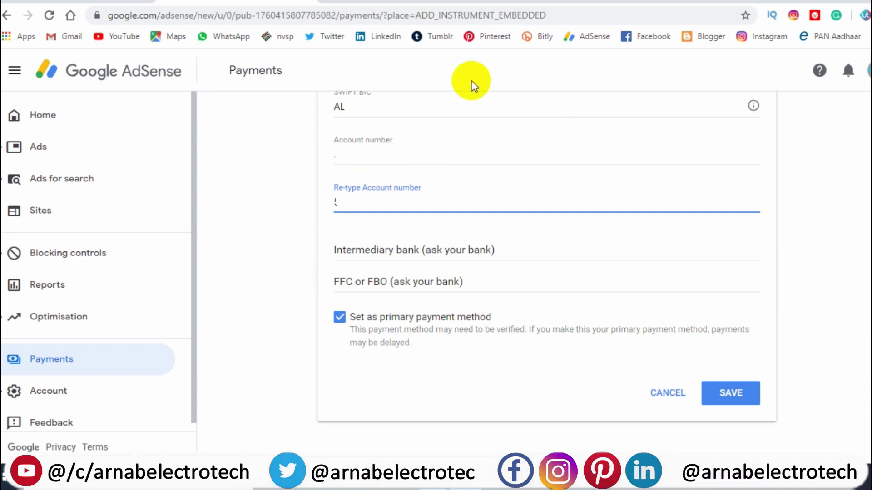
Save the wire transfer bank details as the primary payment method.
{"action": "left_click", "coordinate": [706, 340]}
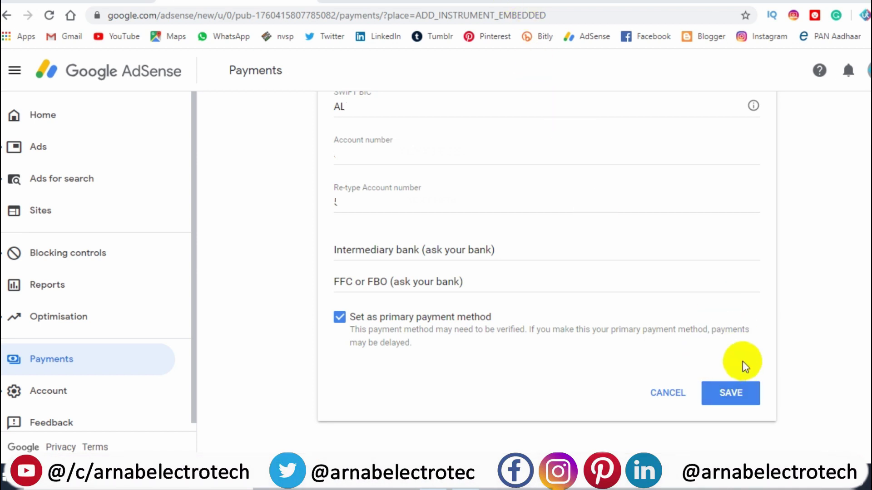
{"action": "left_click", "coordinate": [730, 395]}
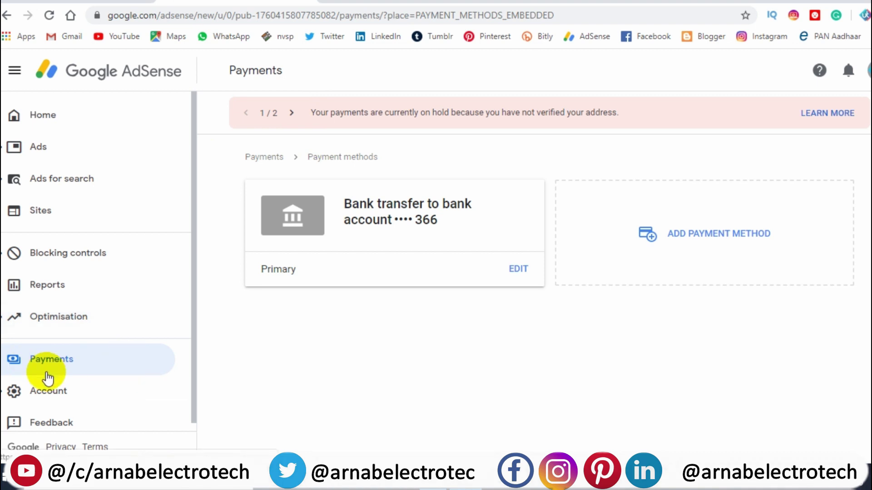
Check the bank transfer account under How you get paid on Payments, then go to Home.
{"action": "left_click", "coordinate": [58, 362]}
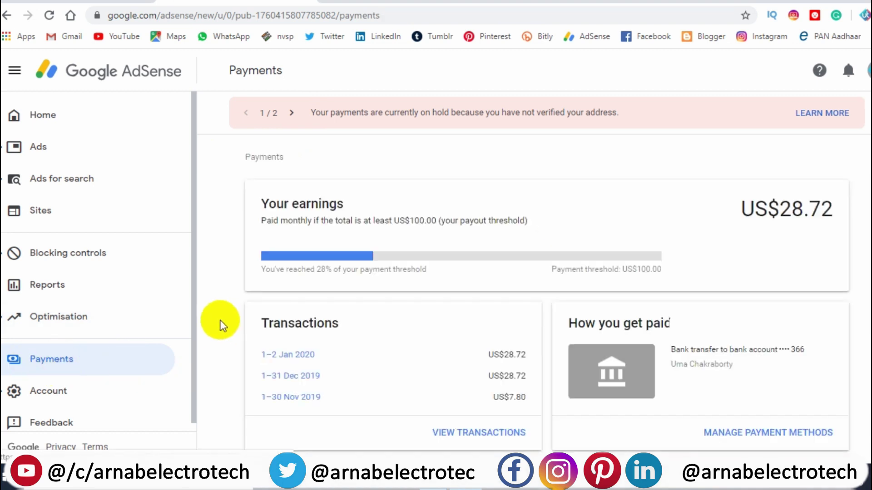
{"action": "scroll", "coordinate": [648, 272], "scroll_direction": "down", "scroll_amount": 2}
{"action": "scroll", "coordinate": [685, 247], "scroll_direction": "down", "scroll_amount": 1}
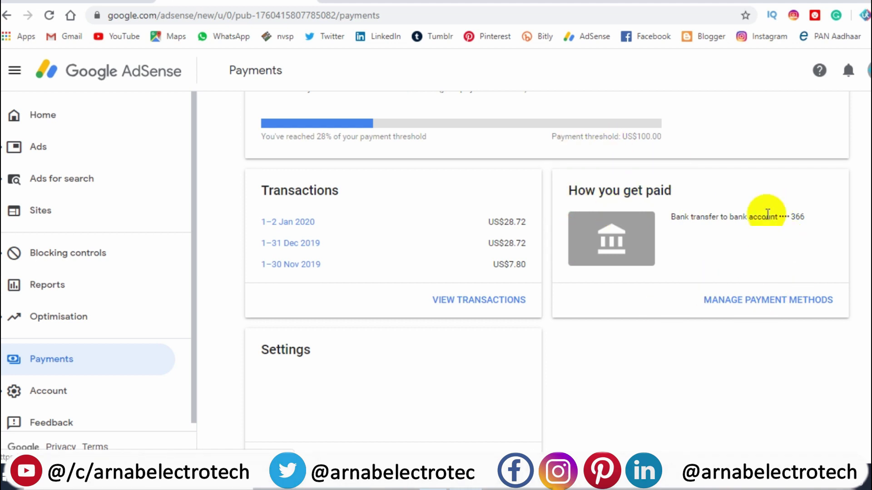
{"action": "left_click", "coordinate": [51, 127]}
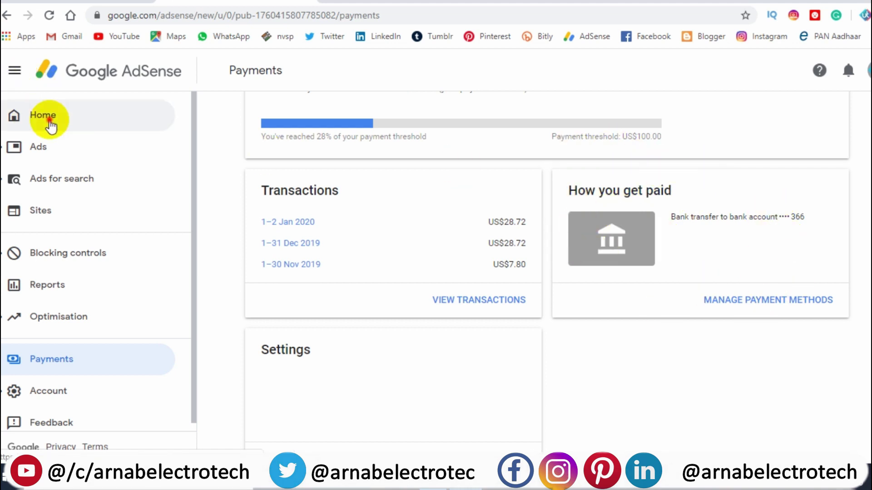